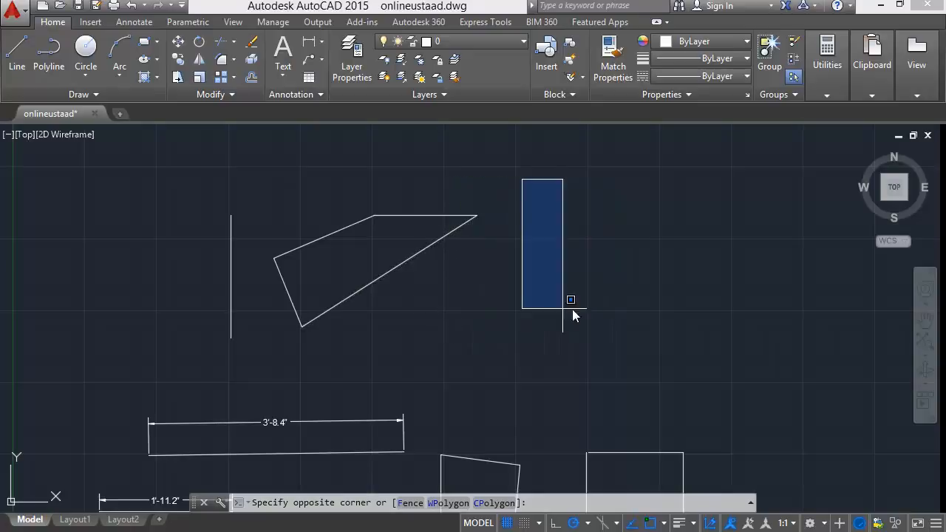
- Select the single vertical line by picking it directly and clear the selection
{"action": "left_click", "coordinate": [583, 356]}
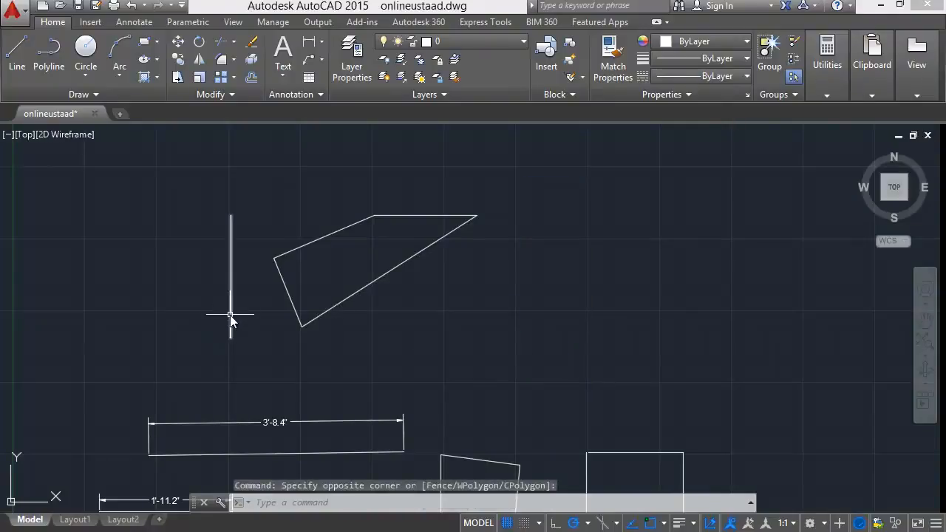
{"action": "left_click", "coordinate": [230, 315]}
{"action": "key", "text": "Escape"}
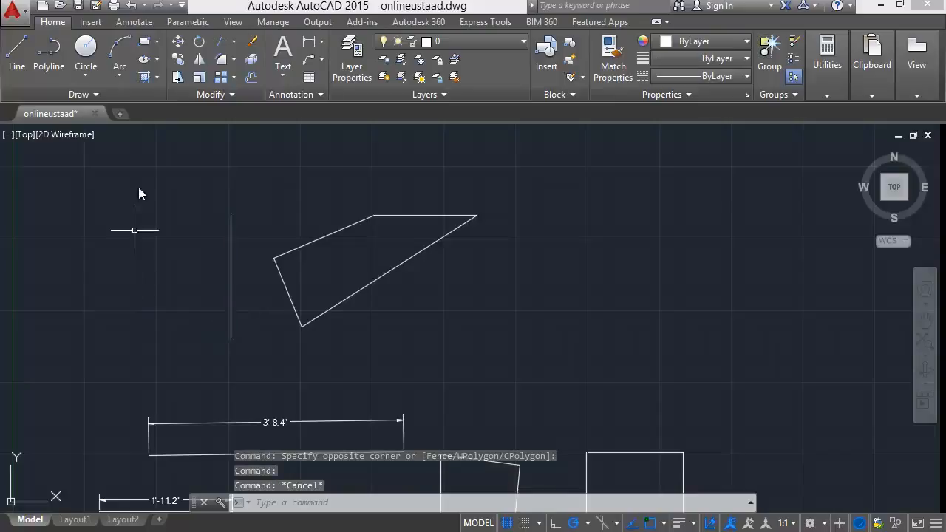
{"action": "left_click", "coordinate": [176, 188]}
{"action": "left_click", "coordinate": [157, 194]}
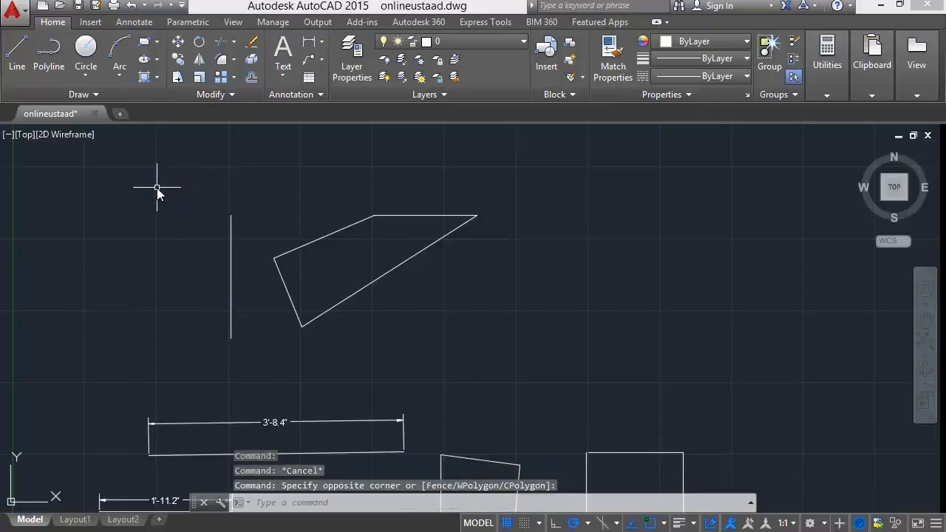
- Preview a window selection over the vertical line and the four-sided shape, and end it with nothing selected
{"action": "left_click", "coordinate": [158, 190]}
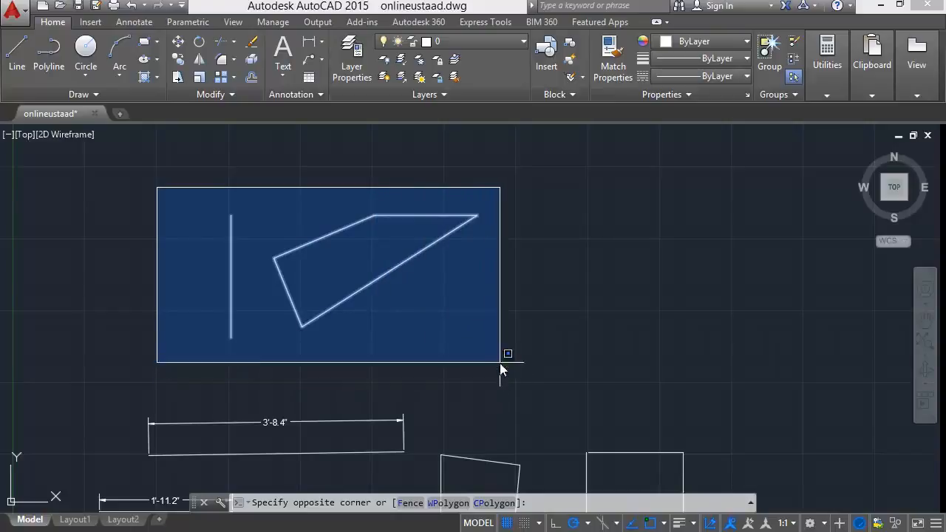
{"action": "middle_click_drag", "start_coordinate": [487, 462], "coordinate": [485, 324]}
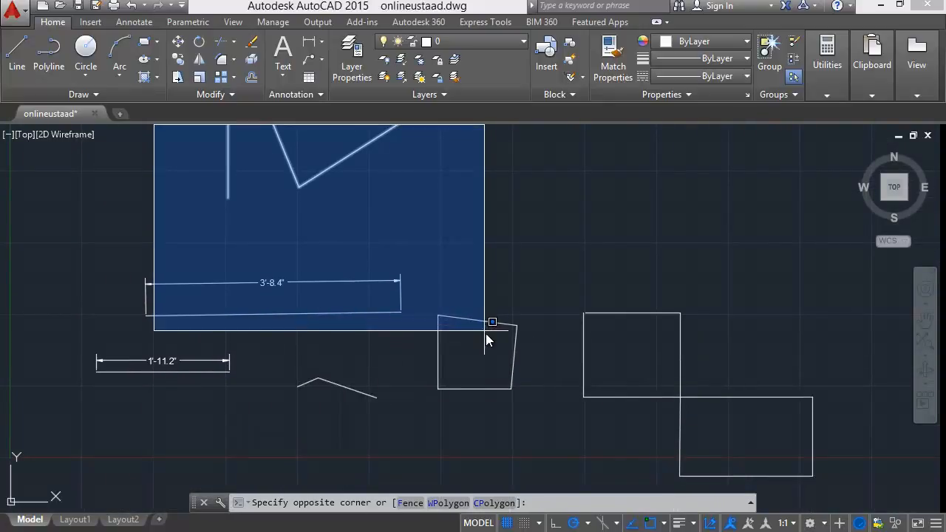
{"action": "middle_click_drag", "start_coordinate": [306, 270], "coordinate": [328, 360]}
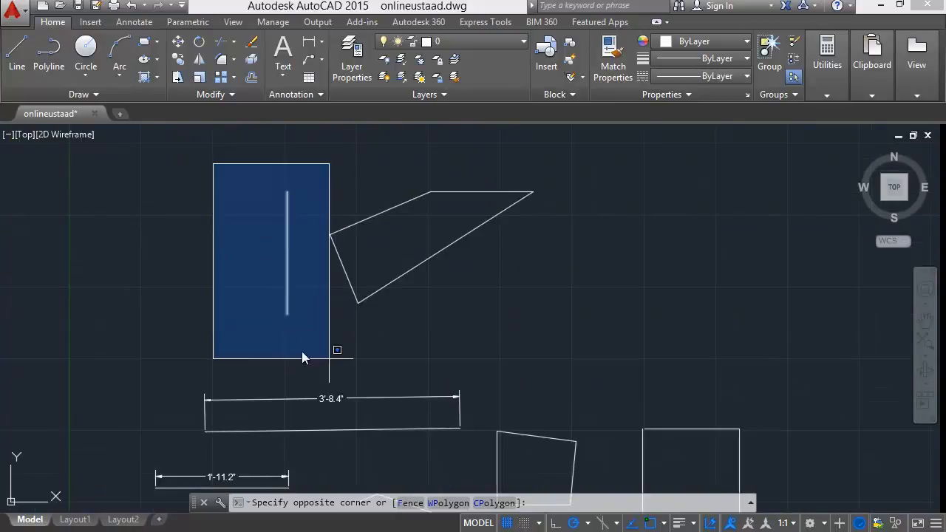
{"action": "left_click", "coordinate": [200, 278]}
- Select the edges at the four-sided shape's sharp right corner with a crossing selection, and clear the selection
{"action": "middle_click_drag", "start_coordinate": [581, 174], "coordinate": [579, 213]}
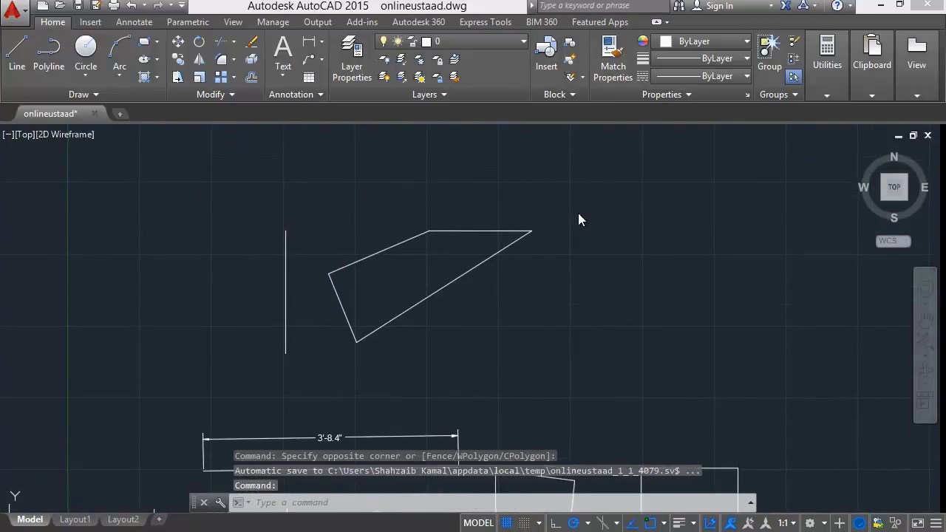
{"action": "left_click", "coordinate": [609, 155]}
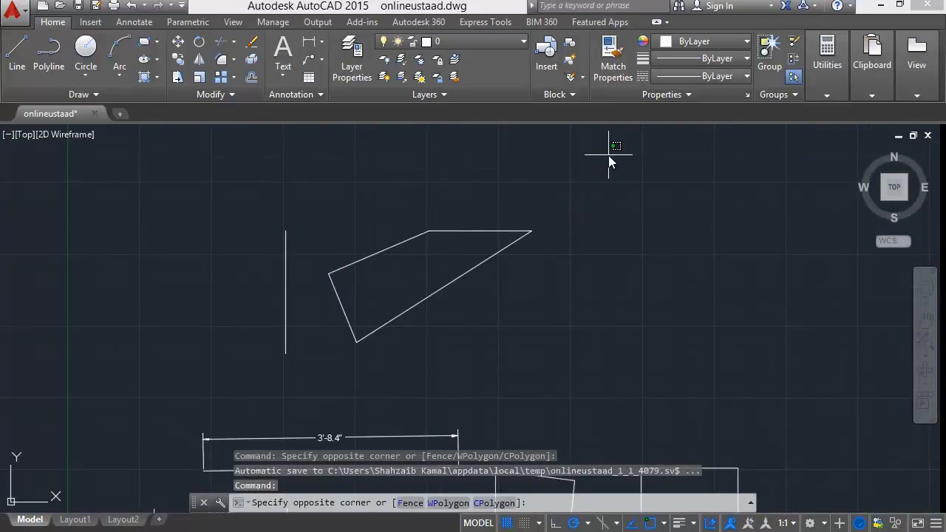
{"action": "left_click", "coordinate": [515, 261]}
{"action": "key", "text": "Escape"}
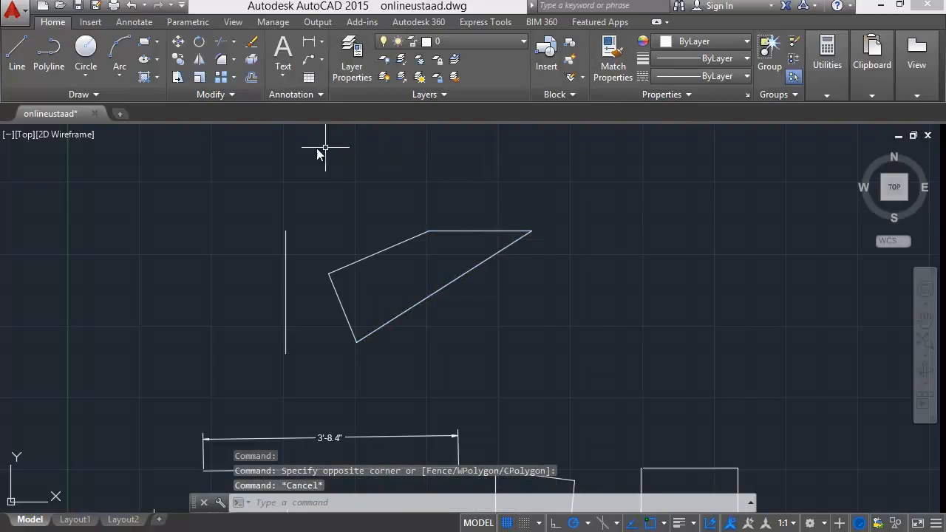
- Try a window selection over only the vertical line's upper part, enclose the whole line with another, and clear the selection
{"action": "left_click", "coordinate": [193, 156]}
{"action": "left_click", "coordinate": [203, 182]}
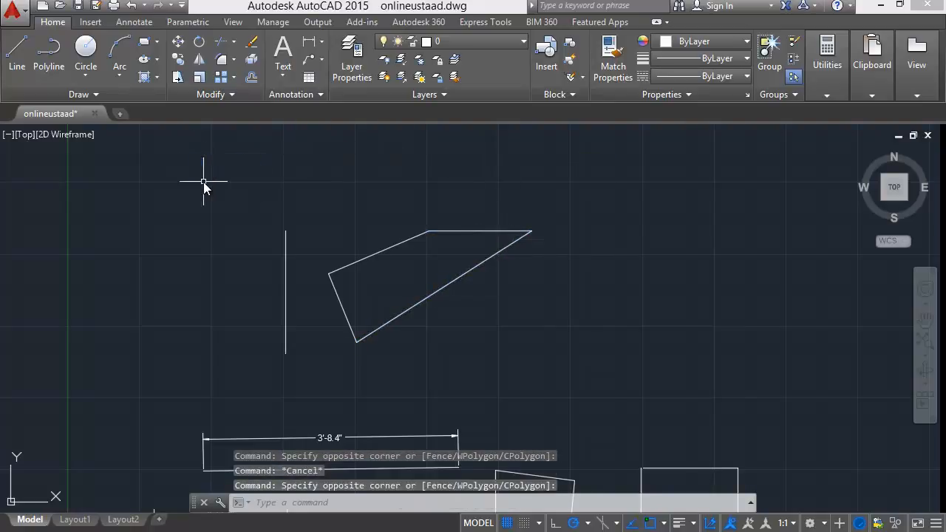
{"action": "left_click", "coordinate": [203, 182]}
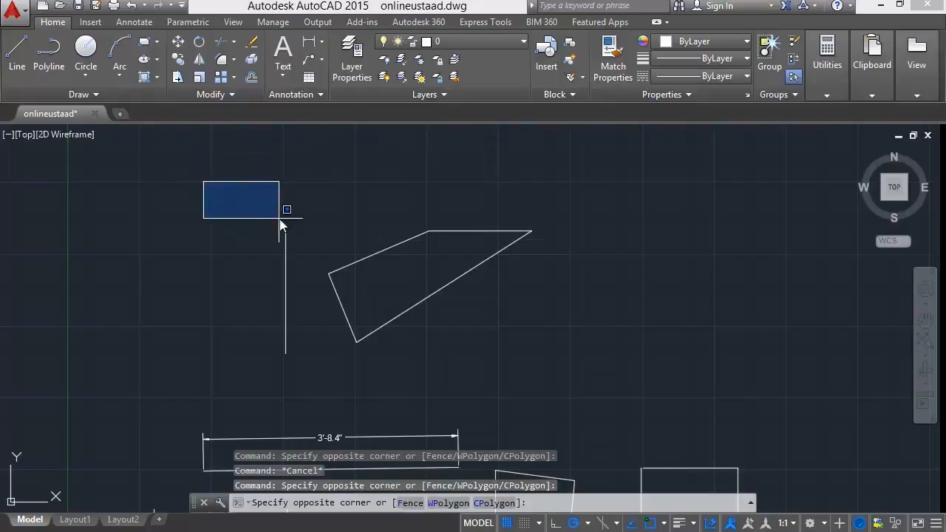
{"action": "left_click", "coordinate": [314, 246]}
{"action": "left_click", "coordinate": [189, 189]}
{"action": "left_click", "coordinate": [315, 360]}
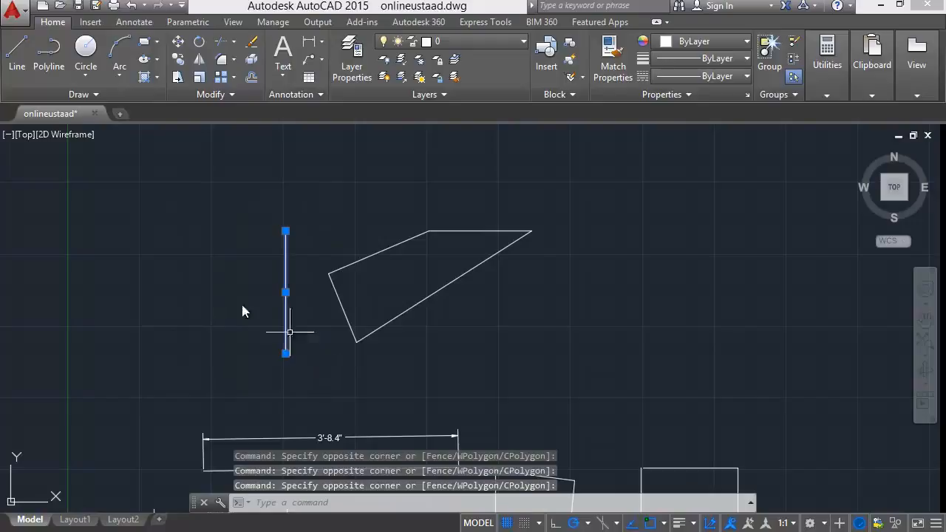
{"action": "key", "text": "Escape"}
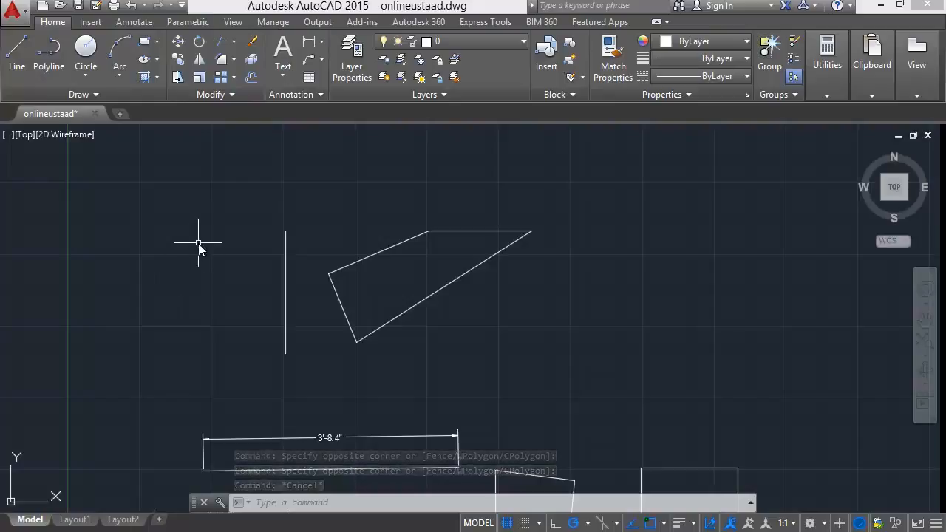
- Select the vertical line, the four-sided shape and the dimensioned line below with one crossing selection, and clear the selection
{"action": "left_click", "coordinate": [620, 176]}
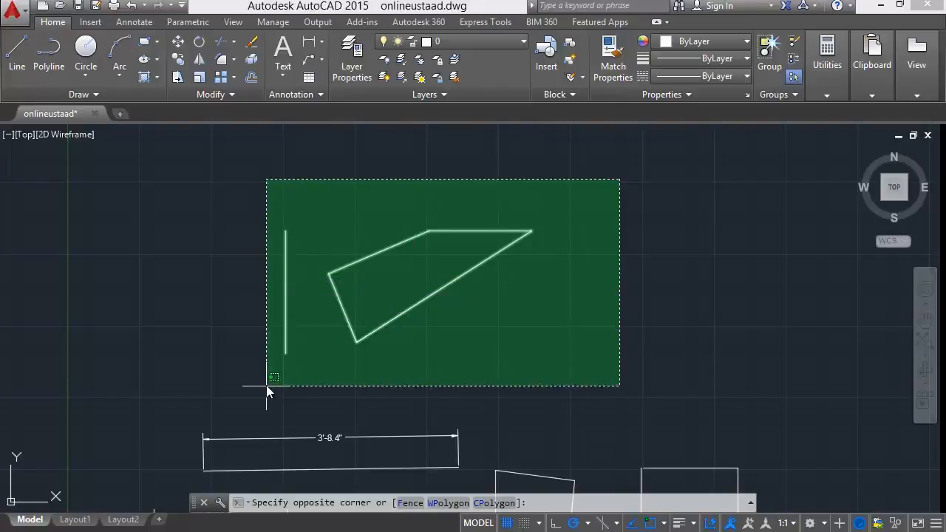
{"action": "left_click", "coordinate": [267, 479]}
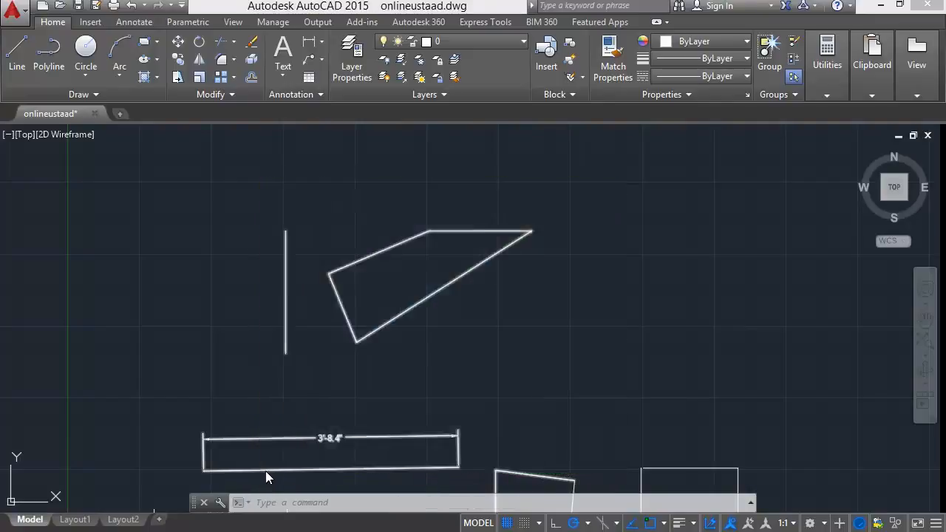
{"action": "key", "text": "Escape"}
- Select only the vertical line with a window selection that encloses it completely, and clear the selection
{"action": "left_click", "coordinate": [209, 194]}
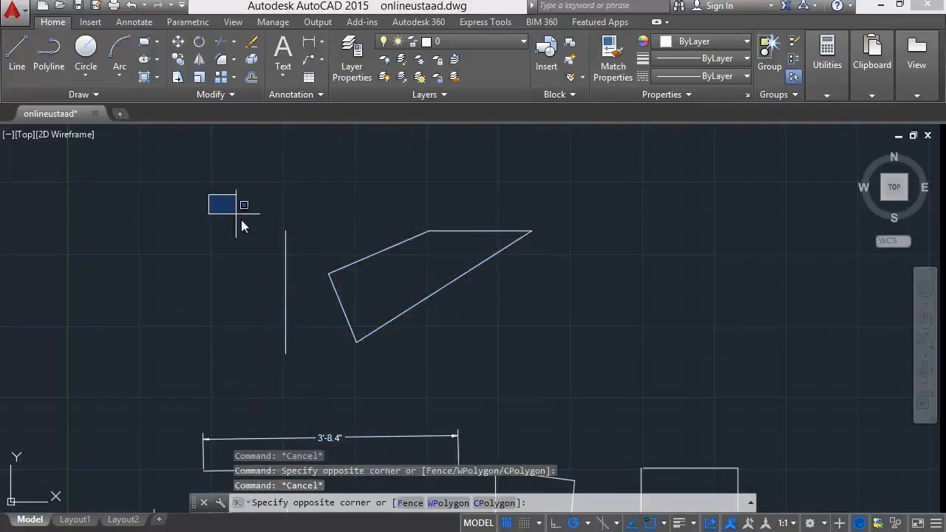
{"action": "left_click", "coordinate": [307, 367]}
{"action": "key", "text": "Escape"}
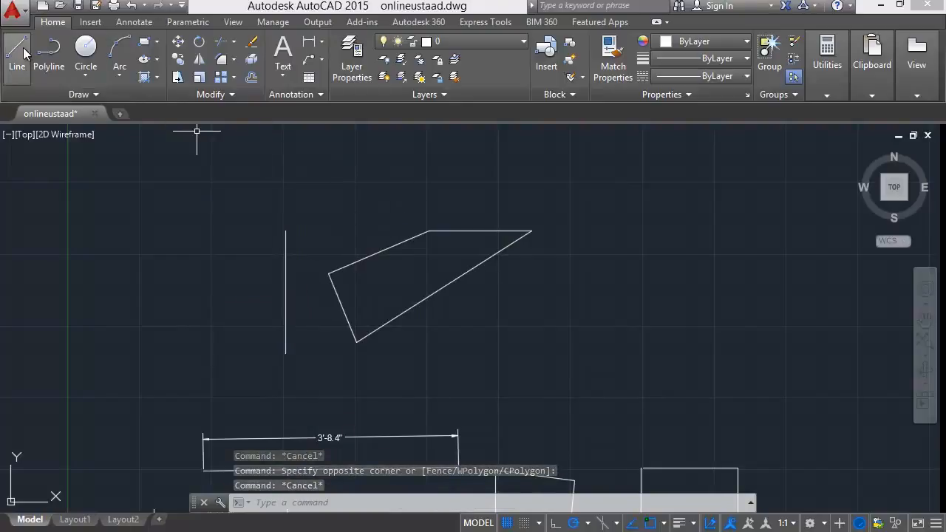
- Draw a short slanted line inside the four-sided shape with the Line command
{"action": "left_click", "coordinate": [359, 293]}
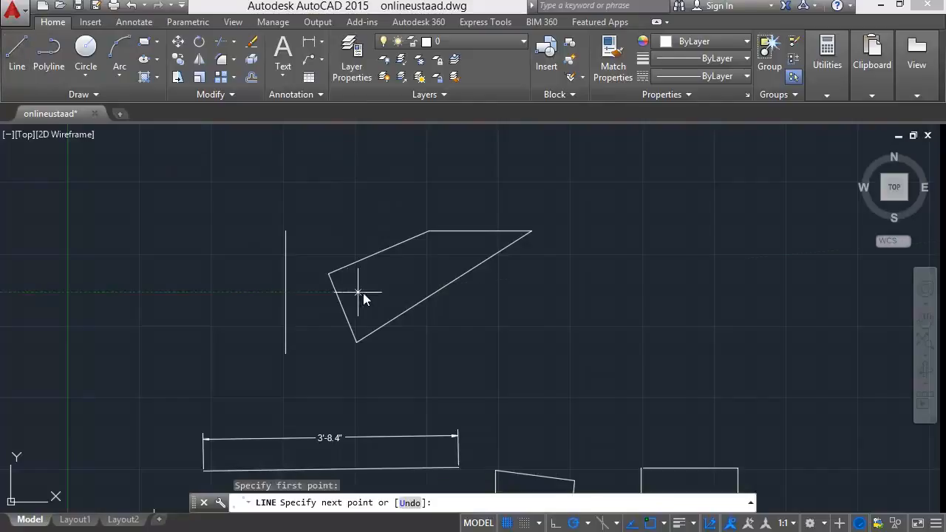
{"action": "left_click", "coordinate": [412, 280]}
{"action": "key", "text": "Escape"}
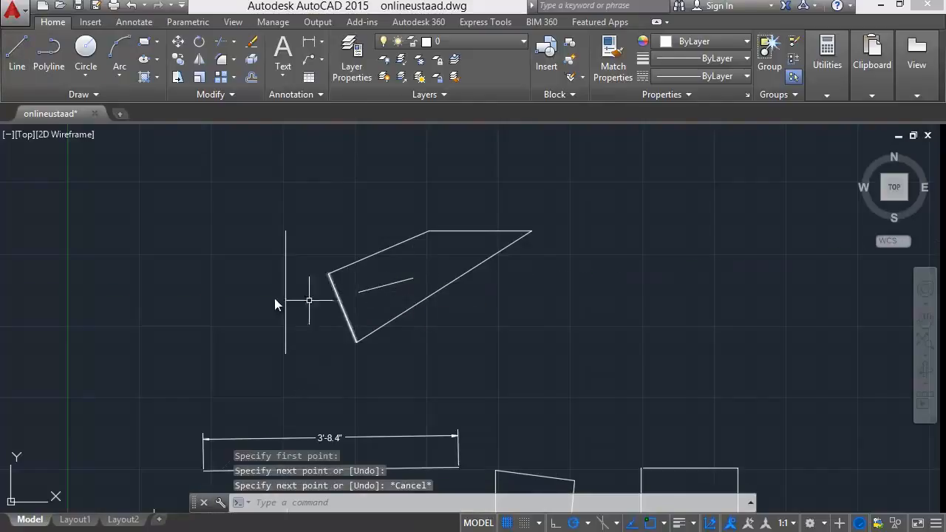
- Preview a crossing selection over the four-sided shape's right corner and cancel it
{"action": "middle_click_drag", "start_coordinate": [307, 237], "coordinate": [319, 233]}
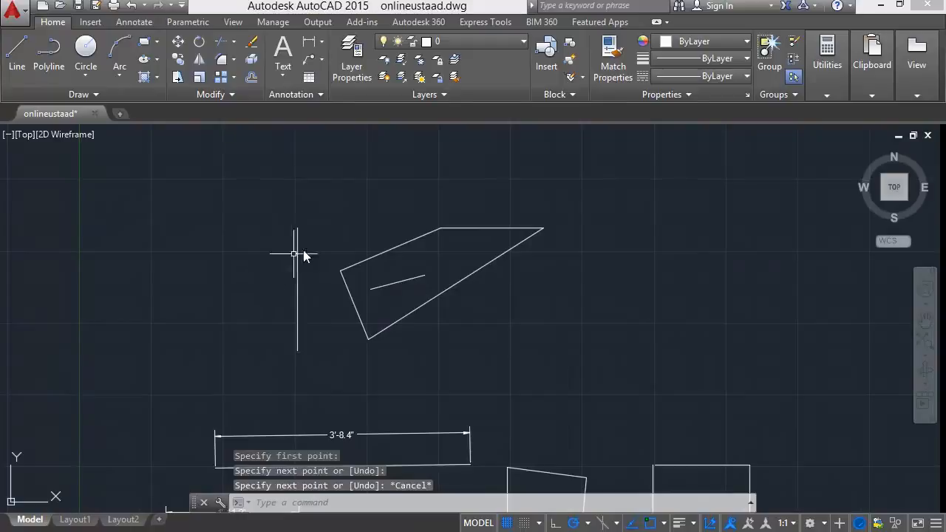
{"action": "left_click", "coordinate": [315, 236]}
{"action": "key", "text": "Escape"}
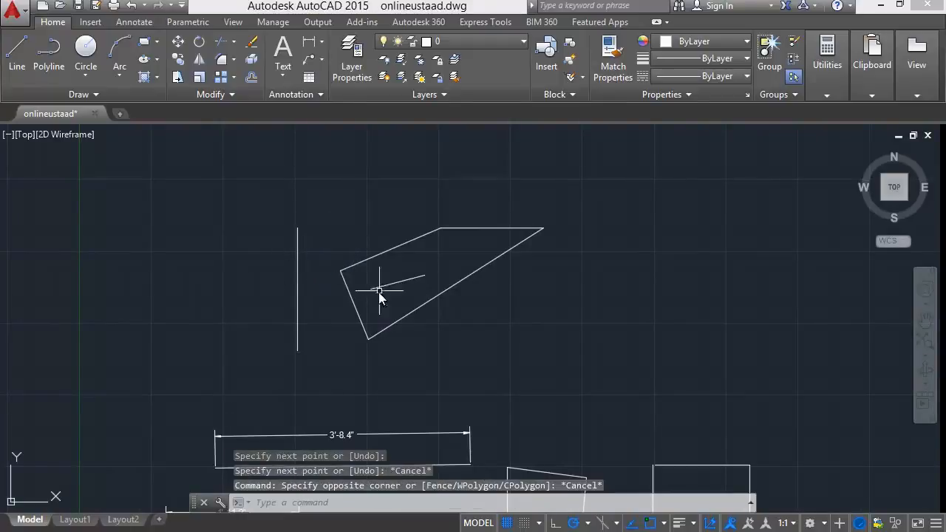
{"action": "left_click", "coordinate": [586, 171]}
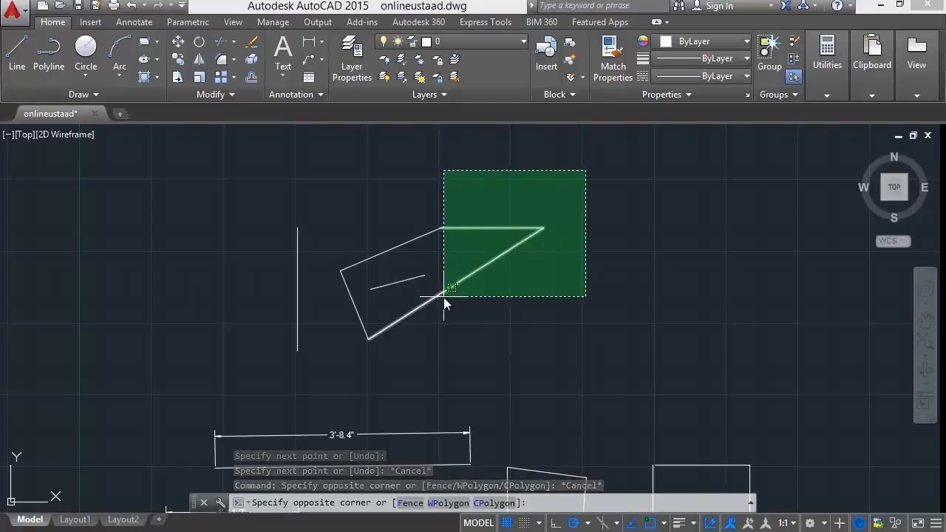
{"action": "key", "text": "Escape"}
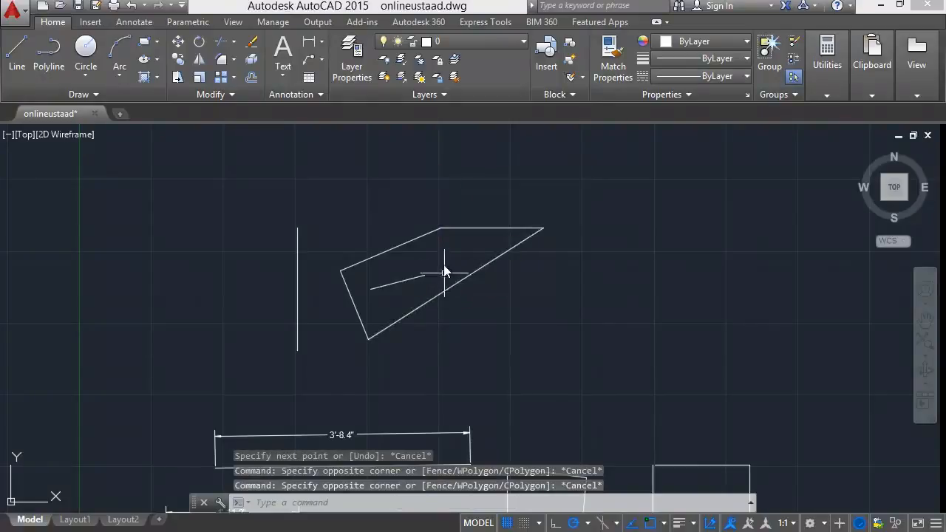
- Replace the short line inside the four-sided shape with a short line crossing the shape's sloping upper-left edge
{"action": "left_click", "coordinate": [401, 280]}
{"action": "key", "text": "Delete"}
{"action": "left_click", "coordinate": [16, 50]}
{"action": "left_click", "coordinate": [386, 222]}
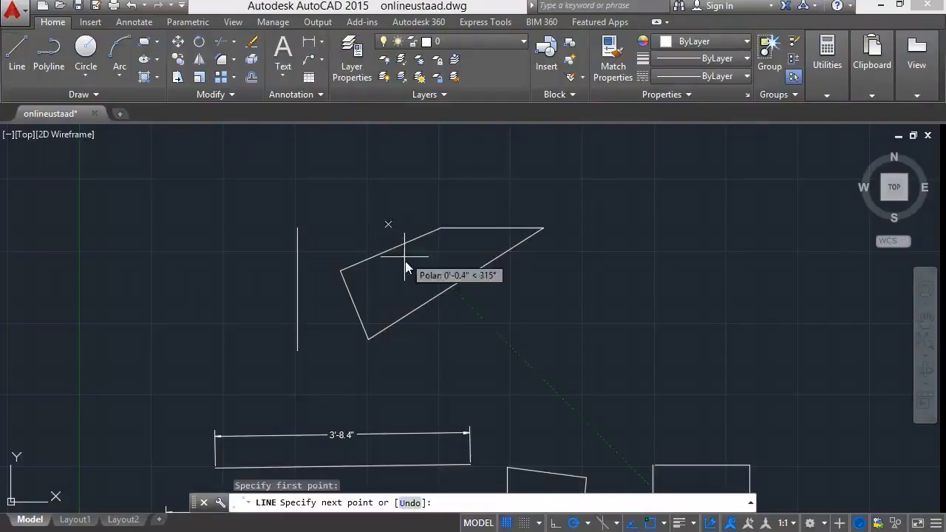
{"action": "left_click", "coordinate": [406, 266]}
{"action": "key", "text": "Escape"}
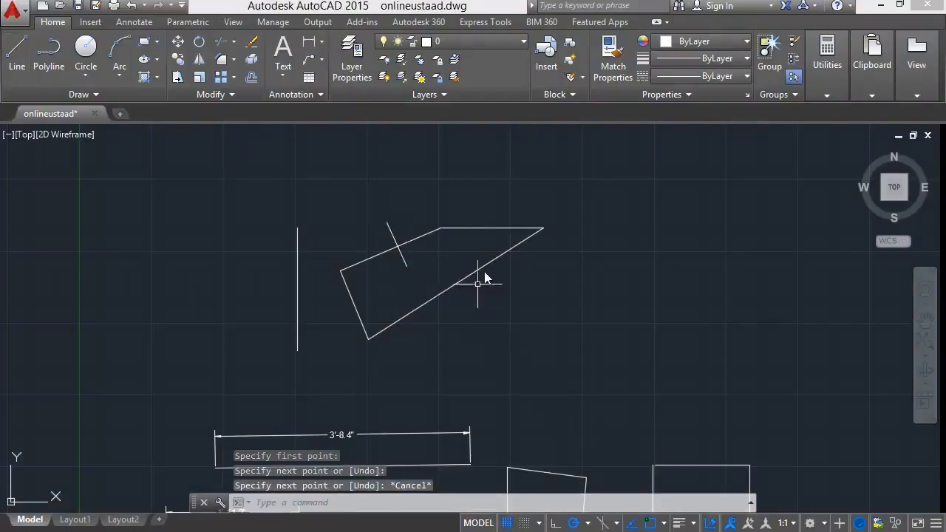
- Preview a crossing selection over the four-sided shape's upper edges and cancel it
{"action": "left_click", "coordinate": [538, 161]}
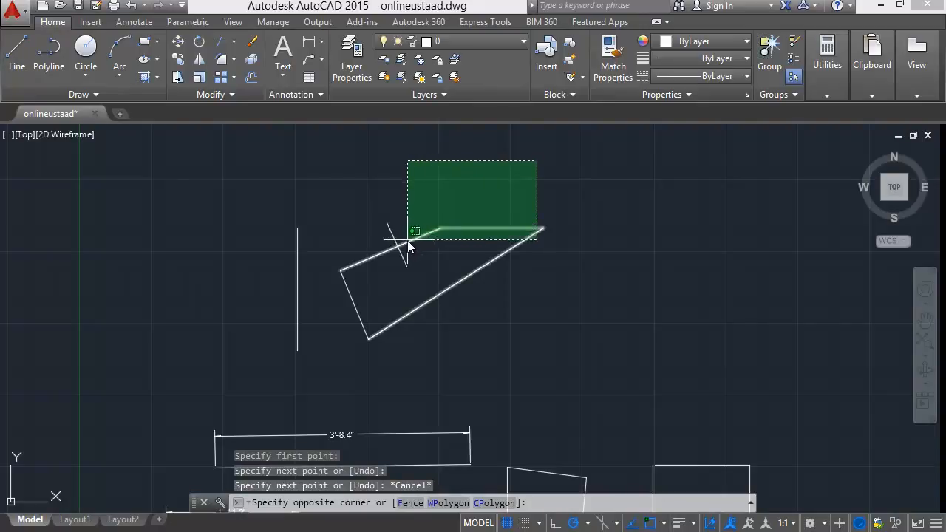
{"action": "key", "text": "Escape"}
{"action": "left_click", "coordinate": [412, 196]}
{"action": "key", "text": "Escape"}
{"action": "left_click", "coordinate": [412, 196]}
{"action": "key", "text": "Escape"}
{"action": "left_click", "coordinate": [407, 190]}
{"action": "key", "text": "Escape"}
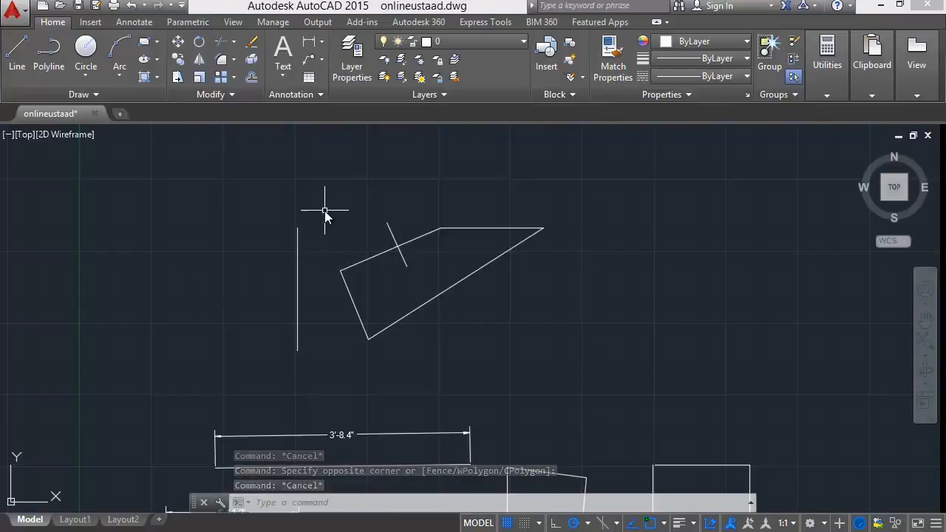
- Select only the short crossing line by enclosing it in a window selection, and clear the selection
{"action": "left_click", "coordinate": [334, 210]}
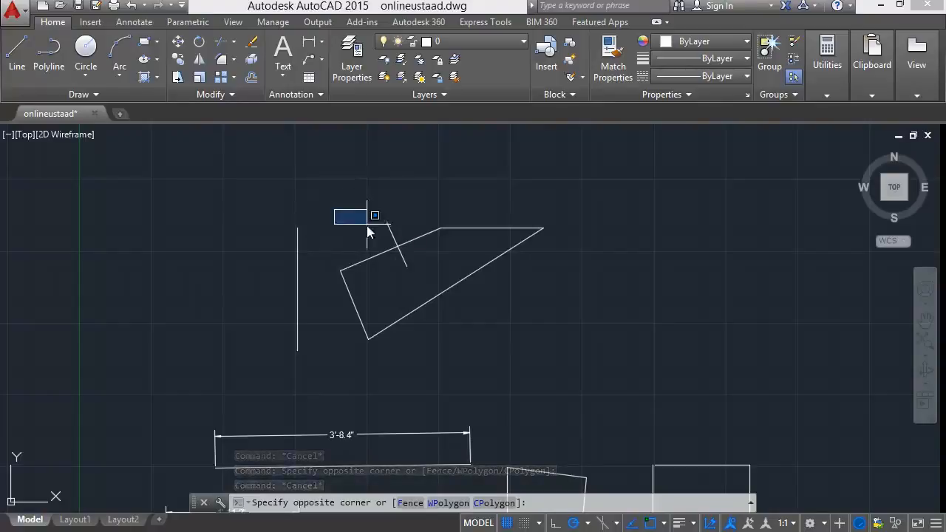
{"action": "left_click", "coordinate": [419, 269]}
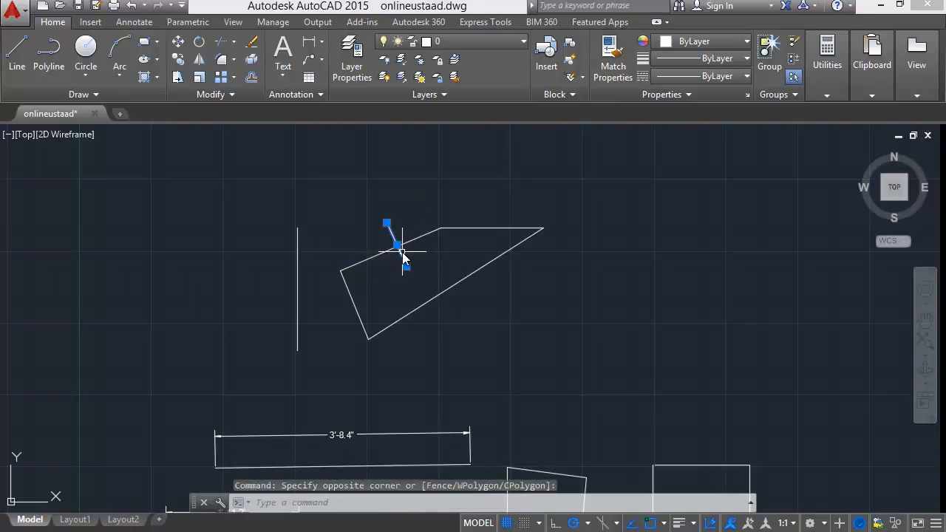
{"action": "key", "text": "Escape"}
- Select the short line and the four-sided shape's two upper edges with a crossing selection, and clear the selection
{"action": "left_click", "coordinate": [441, 150]}
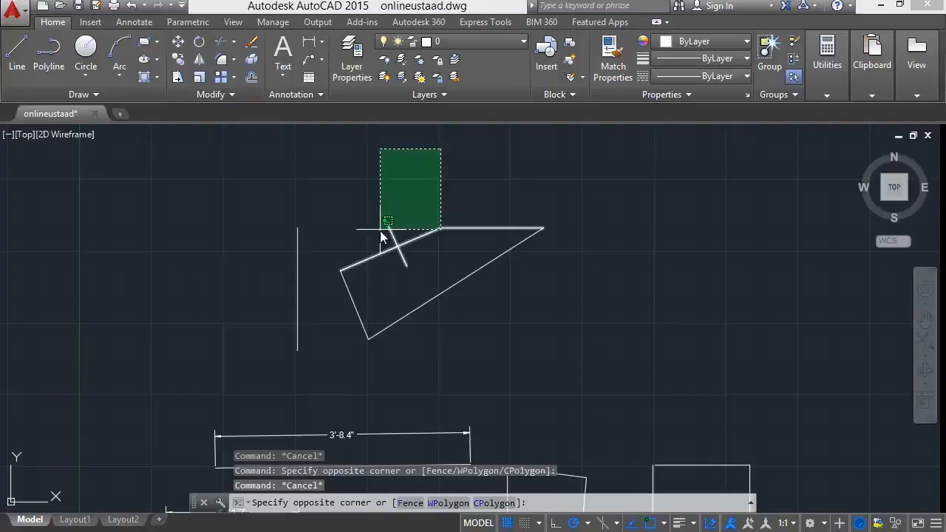
{"action": "left_click", "coordinate": [369, 261]}
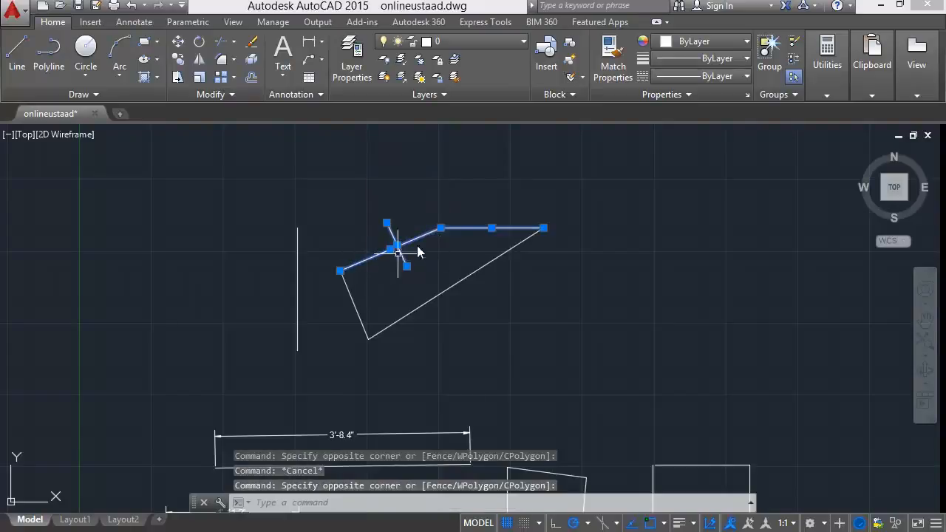
{"action": "key", "text": "Escape"}
- Repeat the window selection that fully encloses the short crossing line, and clear the selection
{"action": "left_click", "coordinate": [339, 212]}
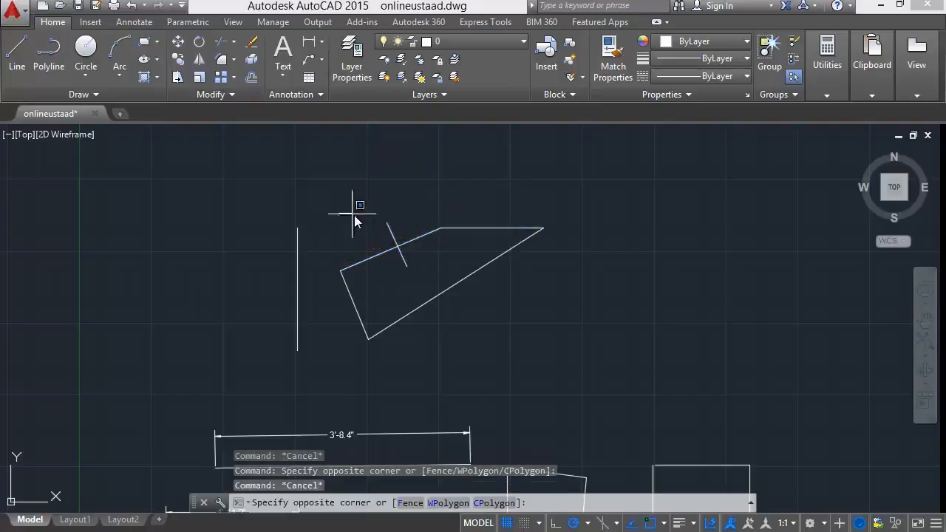
{"action": "left_click", "coordinate": [423, 279]}
{"action": "key", "text": "Escape"}
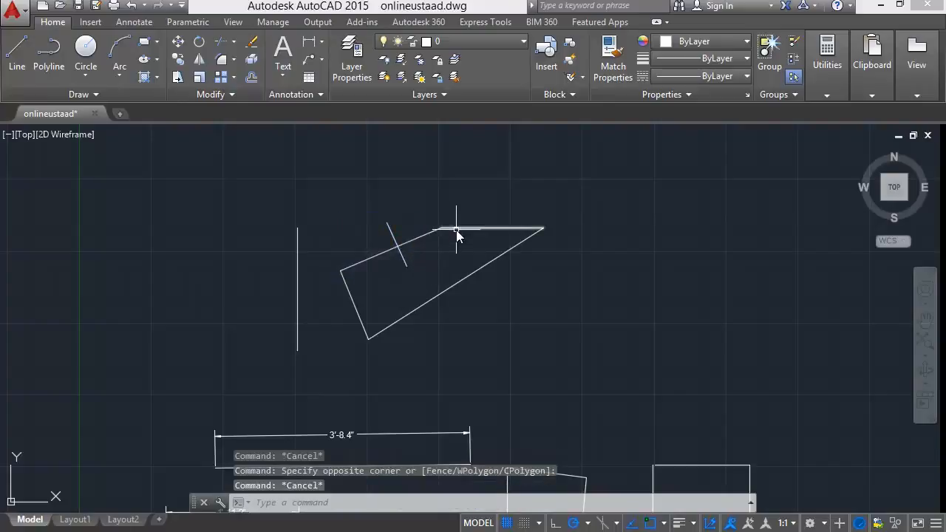
- Select only the short line with a crossing selection that touches just its upper end, and clear the selection
{"action": "left_click", "coordinate": [465, 151]}
{"action": "left_click", "coordinate": [370, 224]}
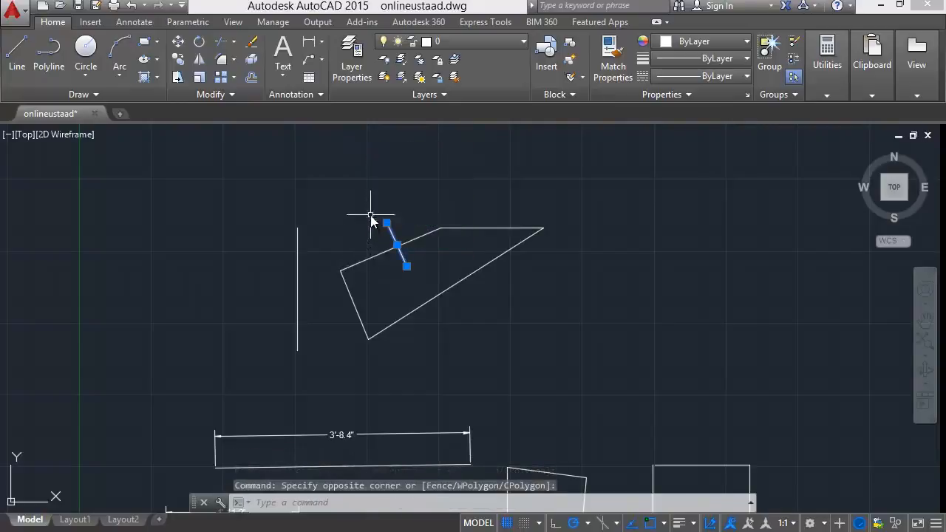
{"action": "key", "text": "Escape"}
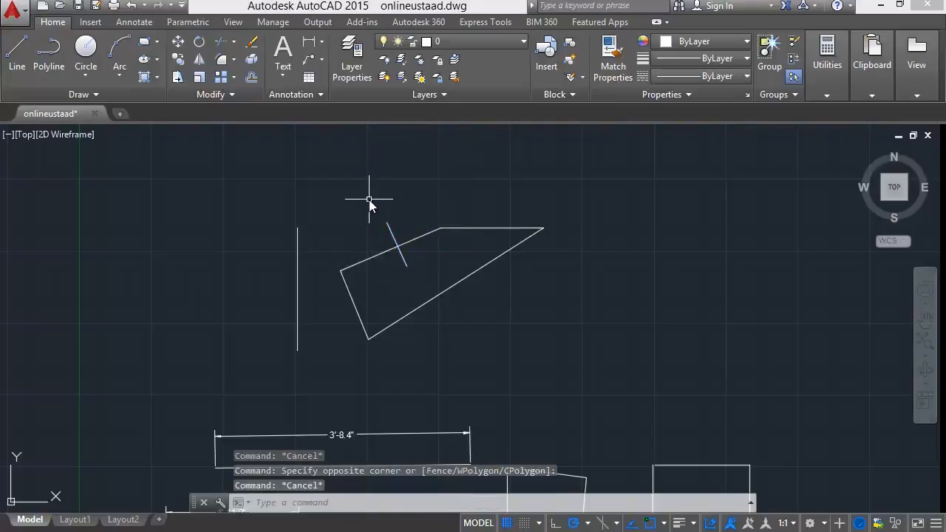